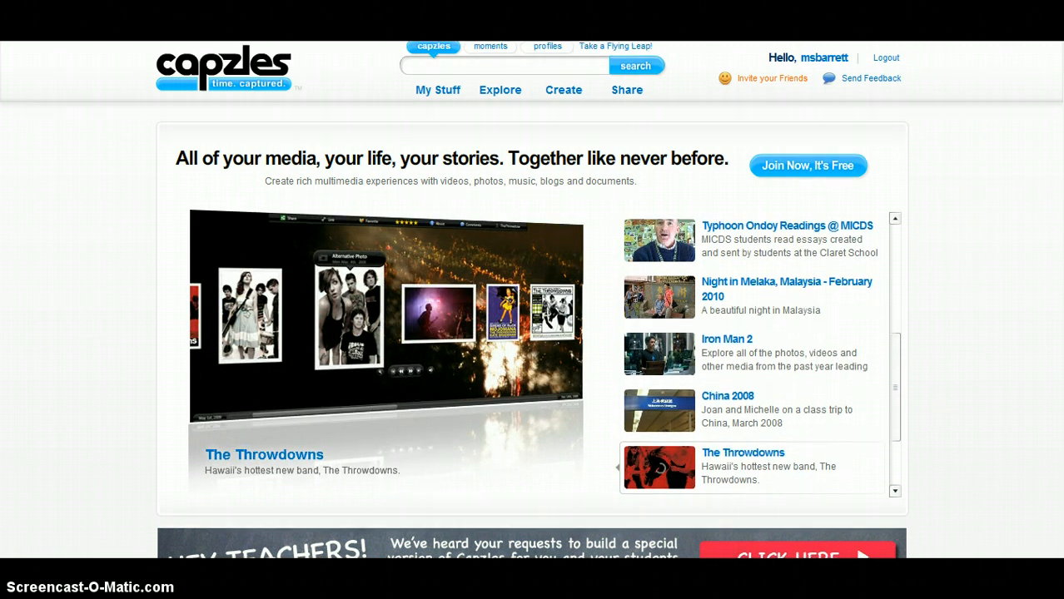
# Look over the home page and start a new capzle
pyautogui.scroll(-2, 660, 405)
pyautogui.scroll(-2, 660, 405)
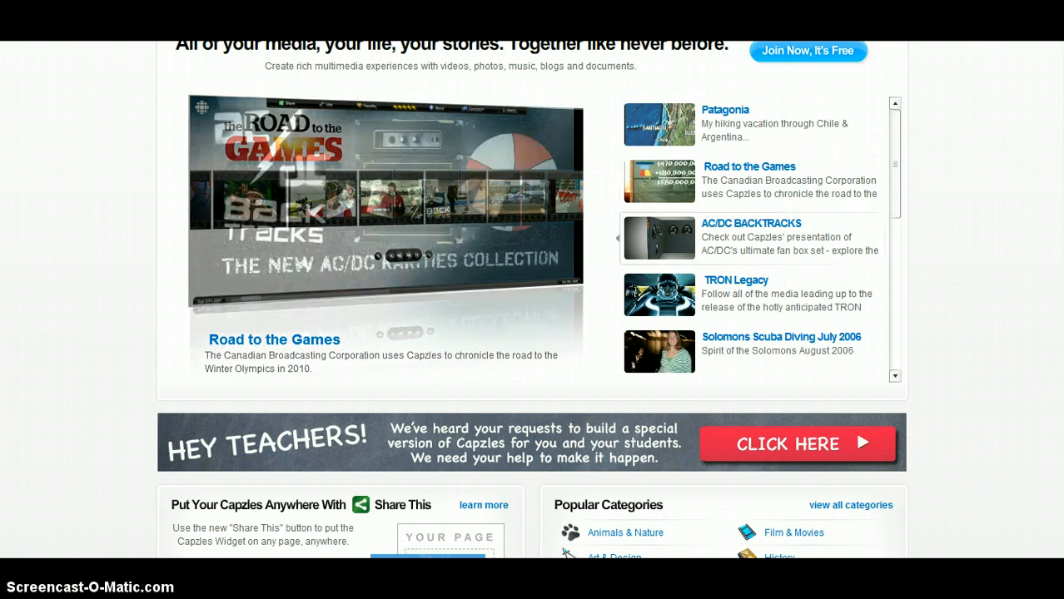
pyautogui.scroll(-4, 1061, 457)
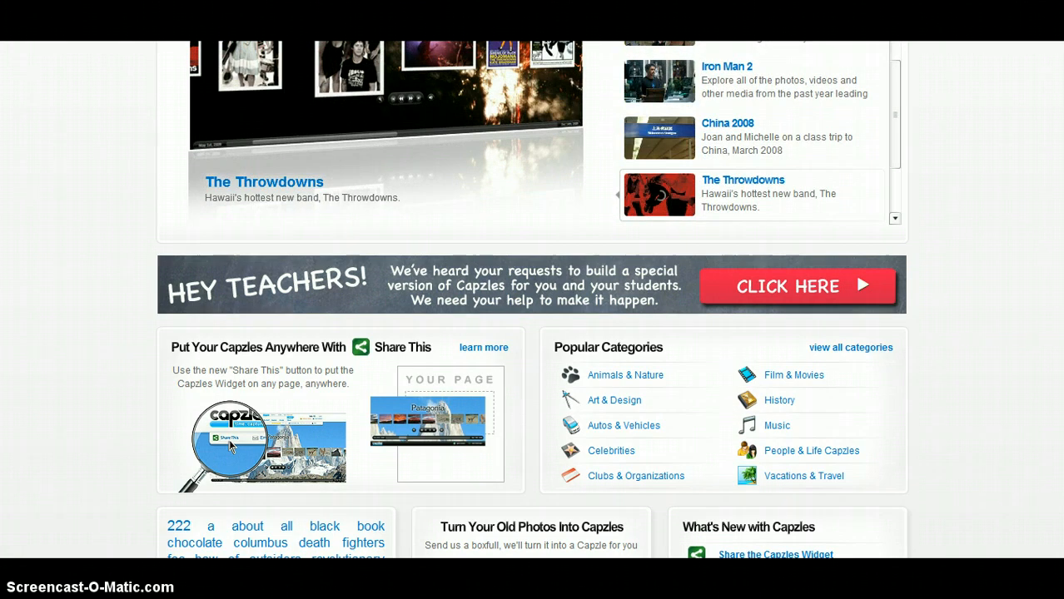
pyautogui.scroll(3, 228, 439)
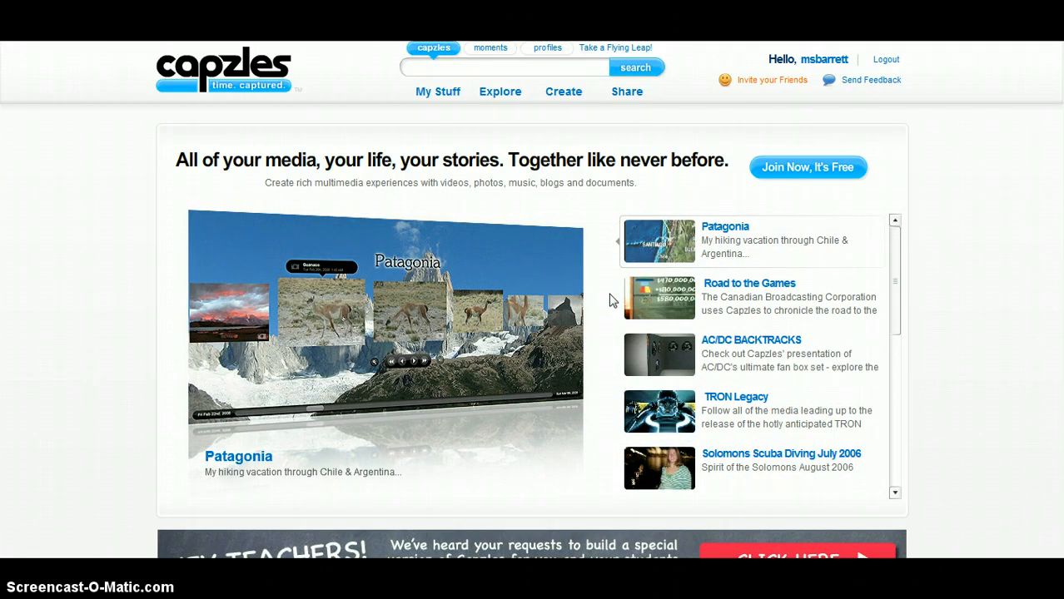
pyautogui.click(563, 89)
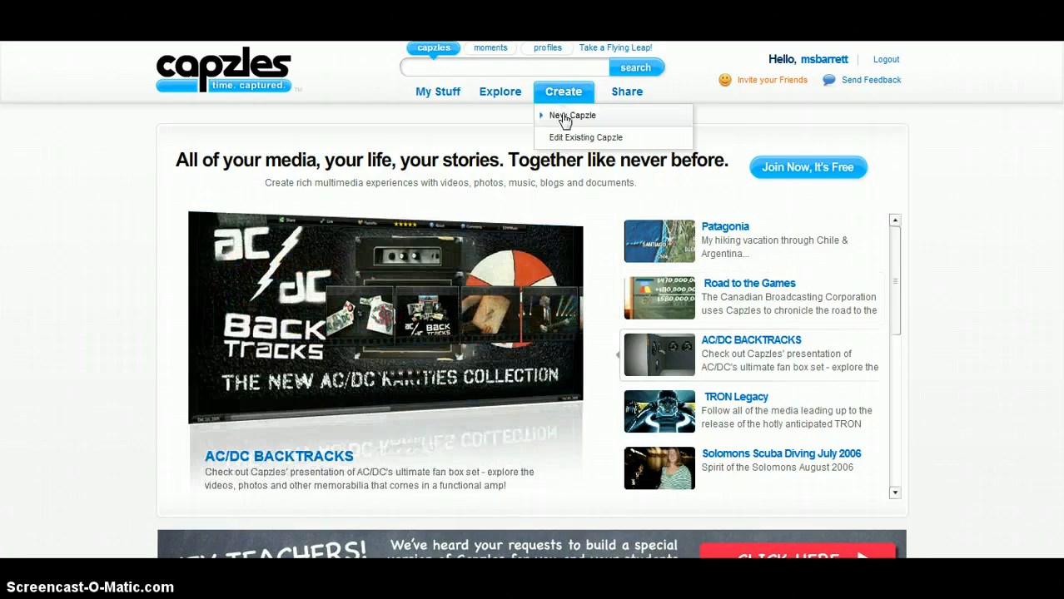
pyautogui.click(564, 118)
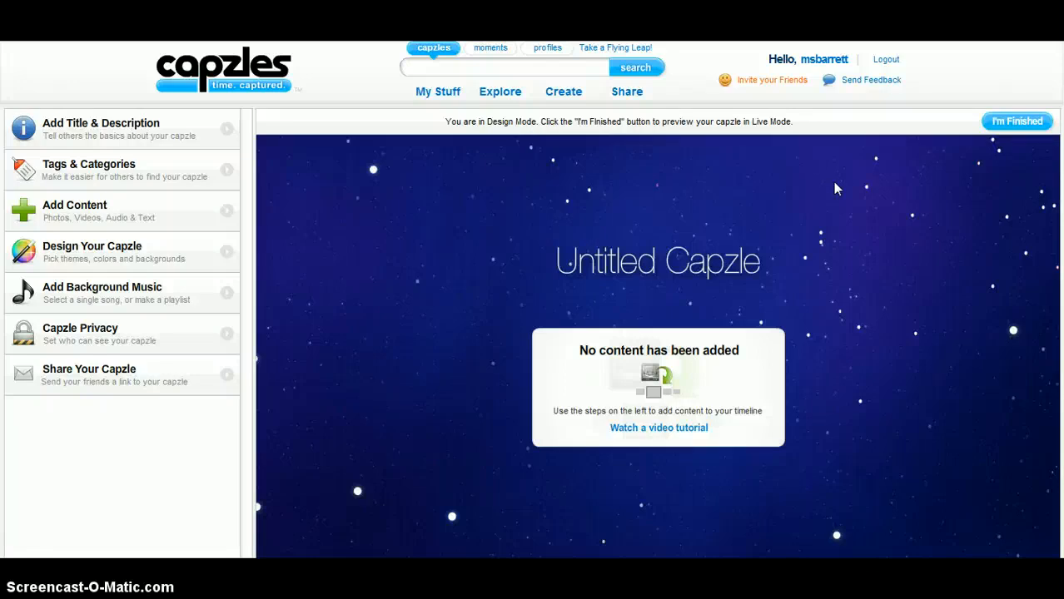
# In the title and description settings, try hiding the title inside the capzle and show it again
pyautogui.moveTo(448, 97)
pyautogui.click(225, 131)
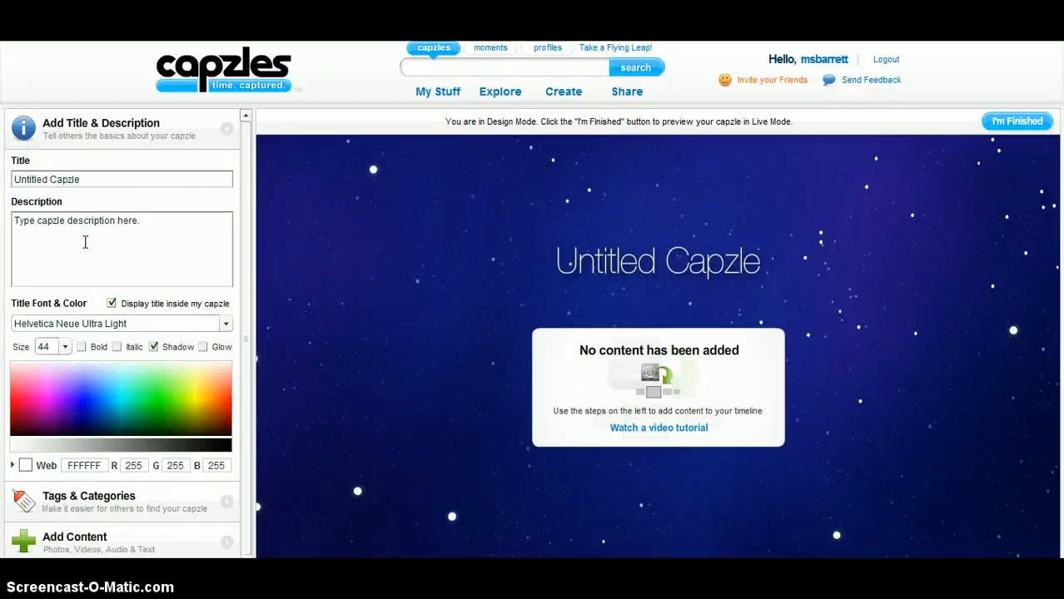
pyautogui.click(111, 305)
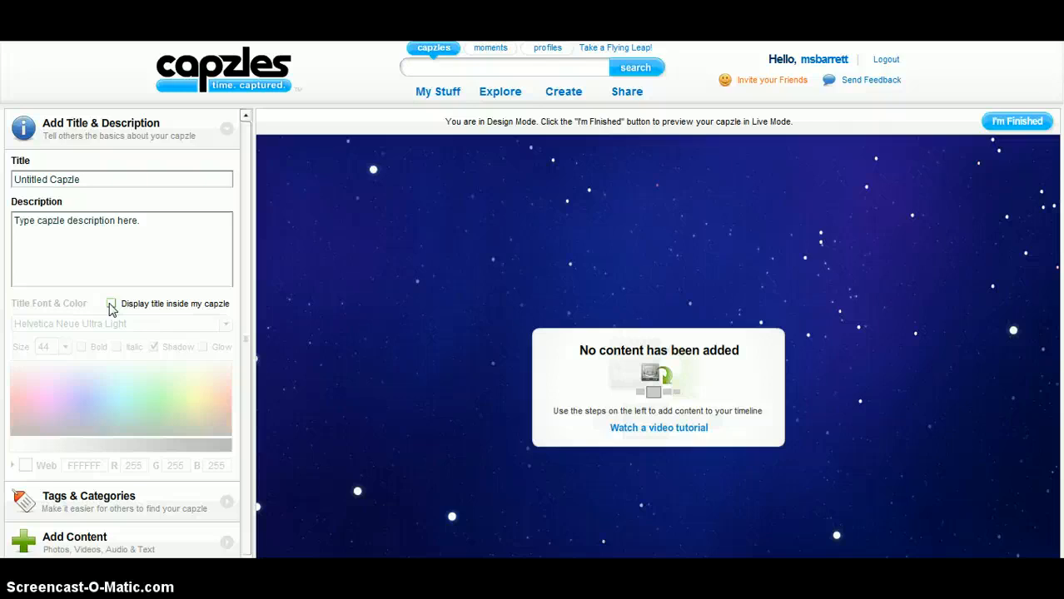
pyautogui.click(112, 304)
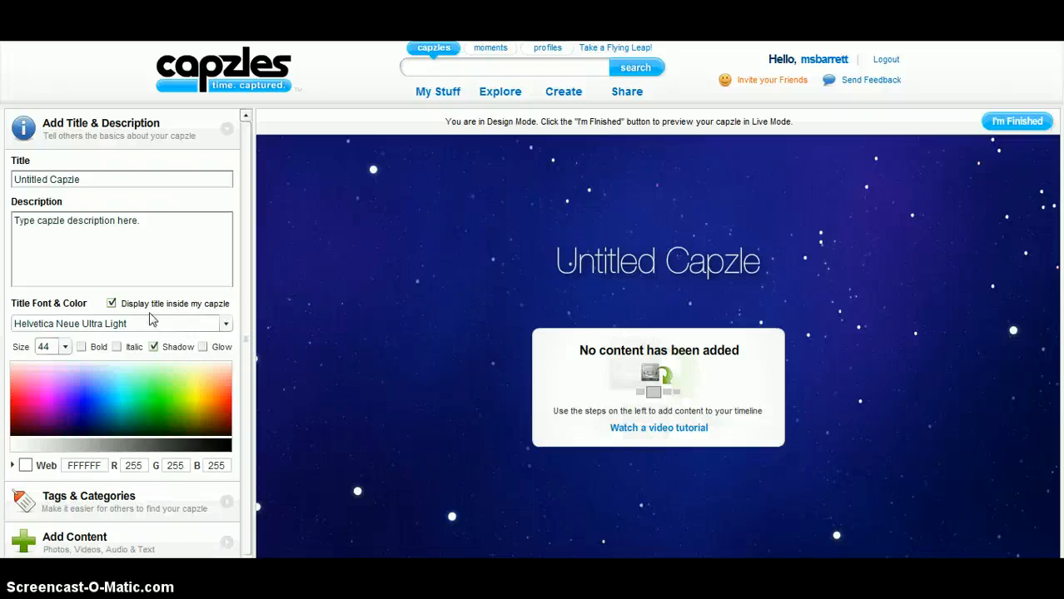
pyautogui.click(227, 131)
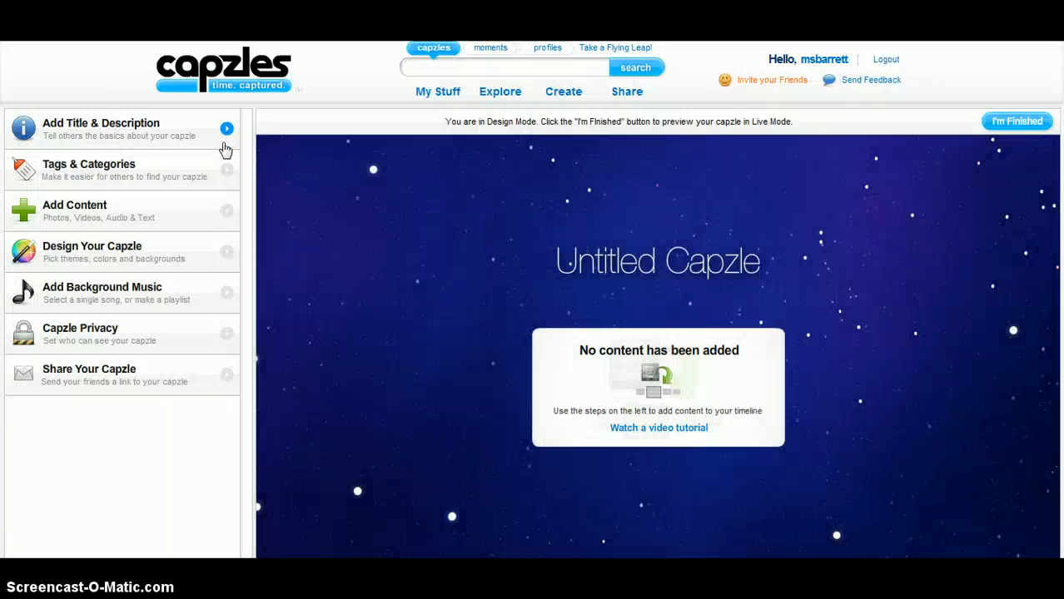
# Examine the tags and categories options and the content options, including the blank blog entry form
pyautogui.click(227, 173)
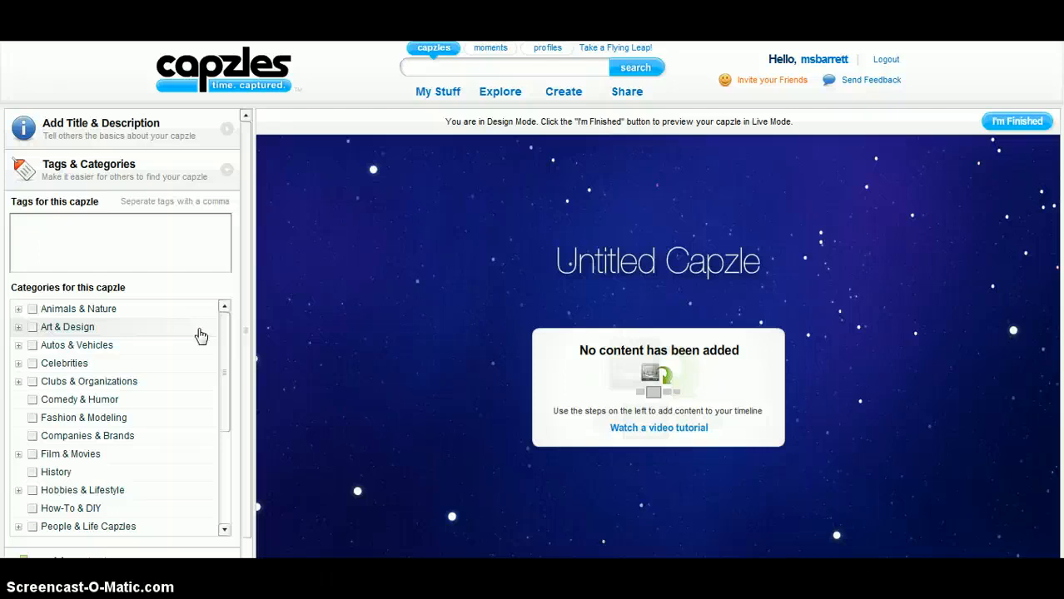
pyautogui.click(226, 170)
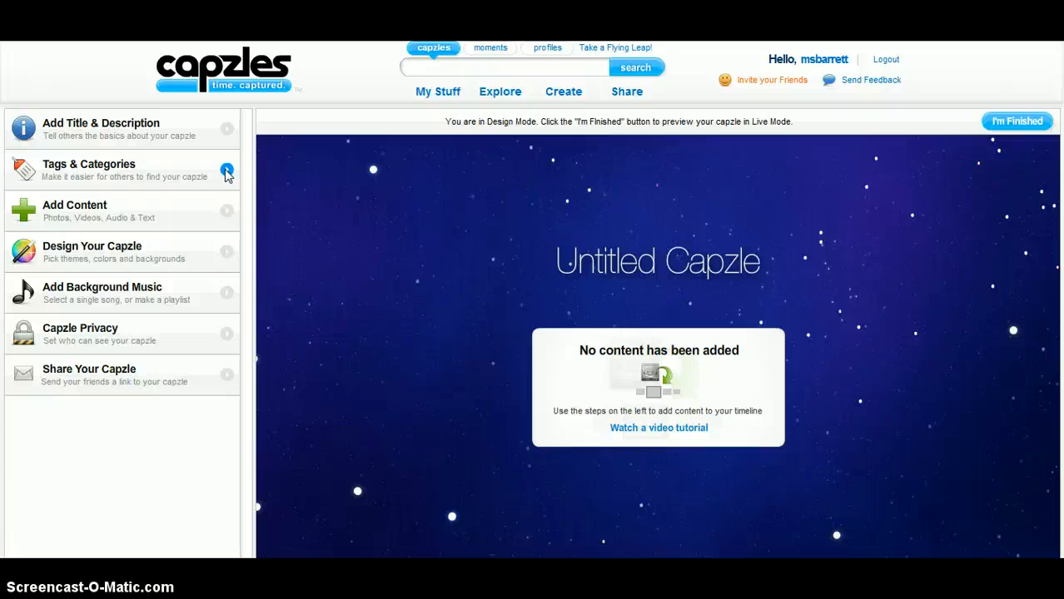
pyautogui.click(227, 213)
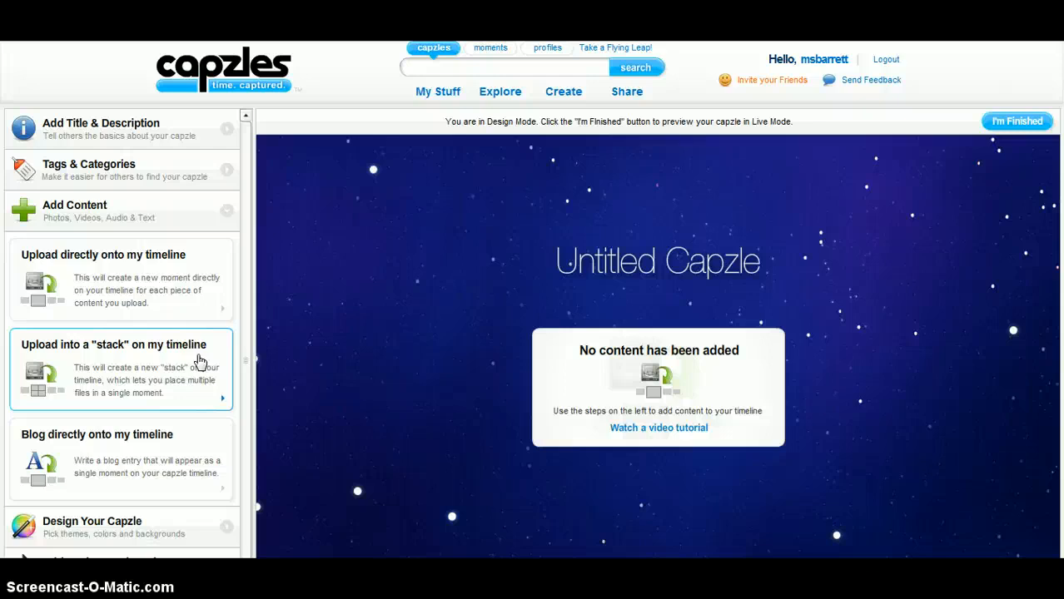
pyautogui.click(200, 445)
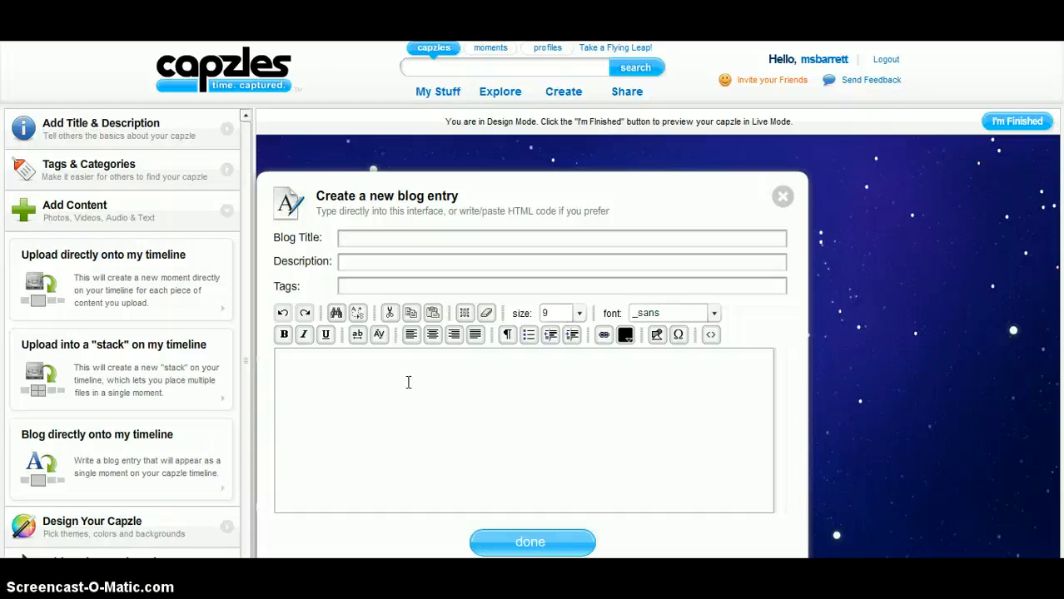
pyautogui.click(783, 197)
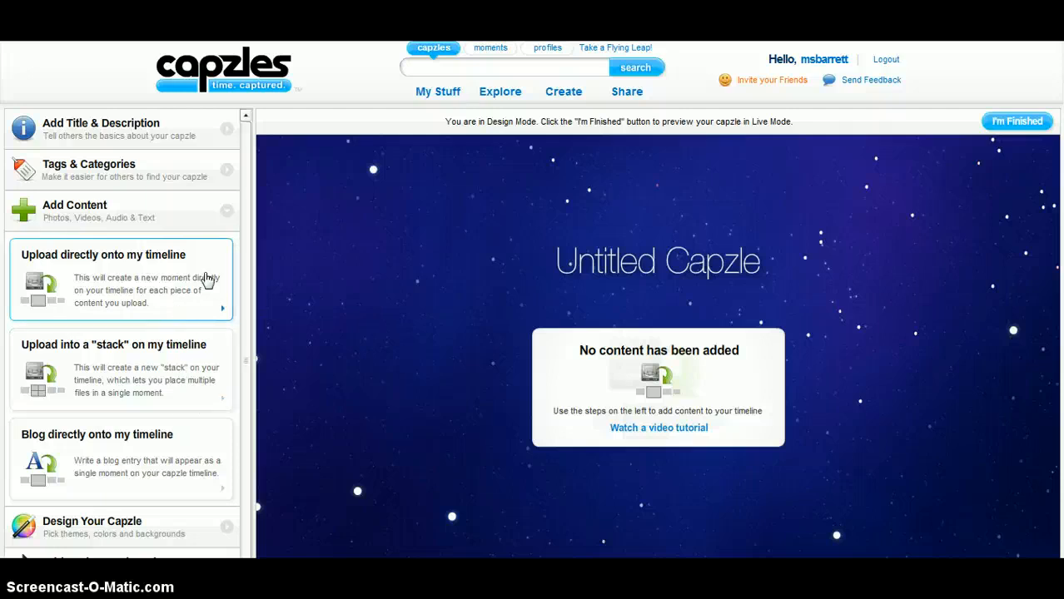
# Upload the crowd, Fife-and-drum-corps, huddle and inaug1 pictures directly onto the timeline
pyautogui.click(207, 280)
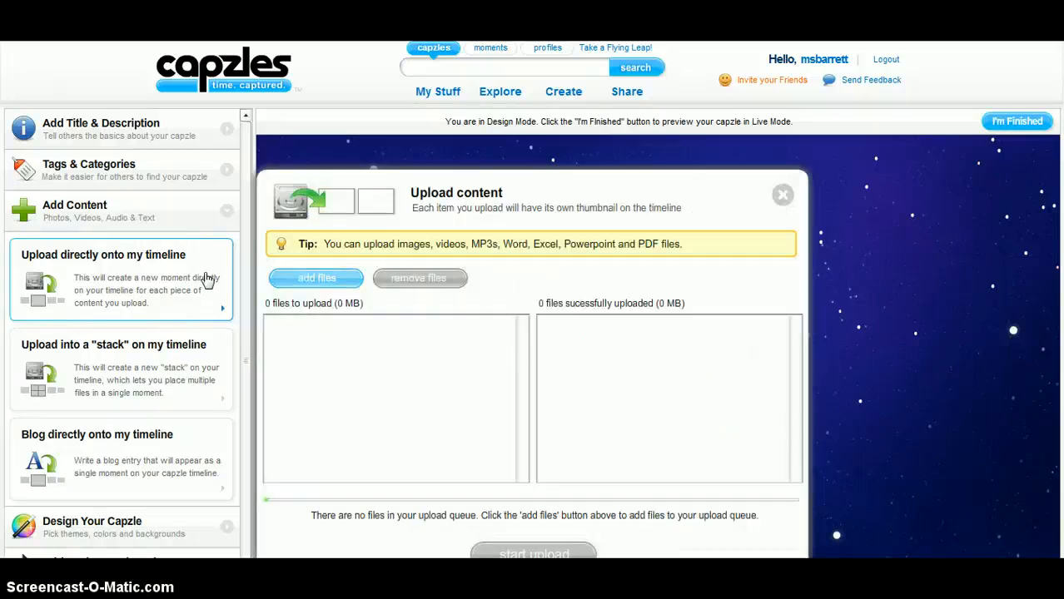
pyautogui.click(313, 279)
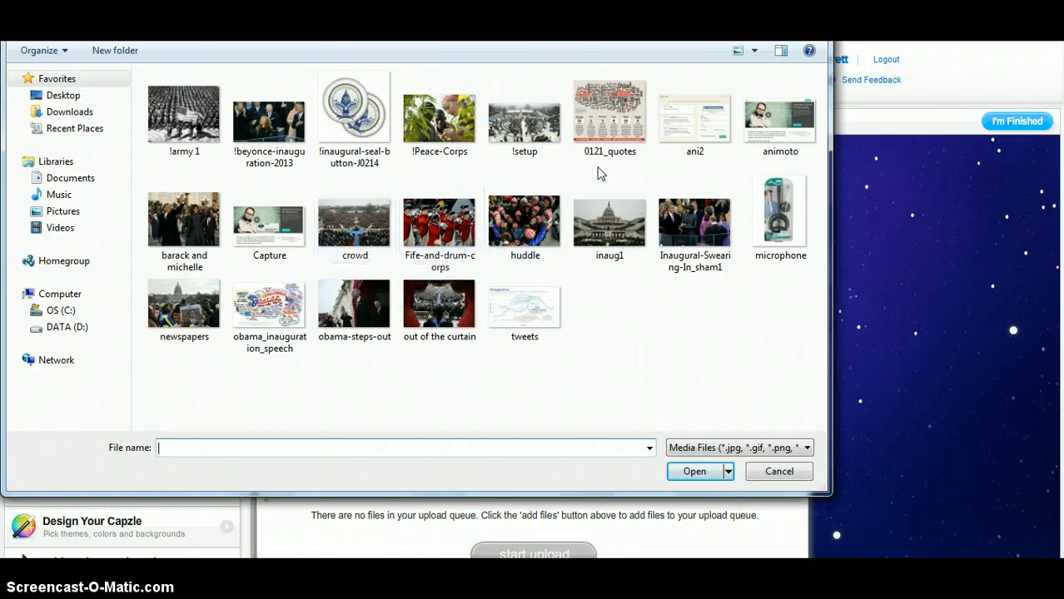
pyautogui.moveTo(601, 172); pyautogui.dragTo(353, 273)
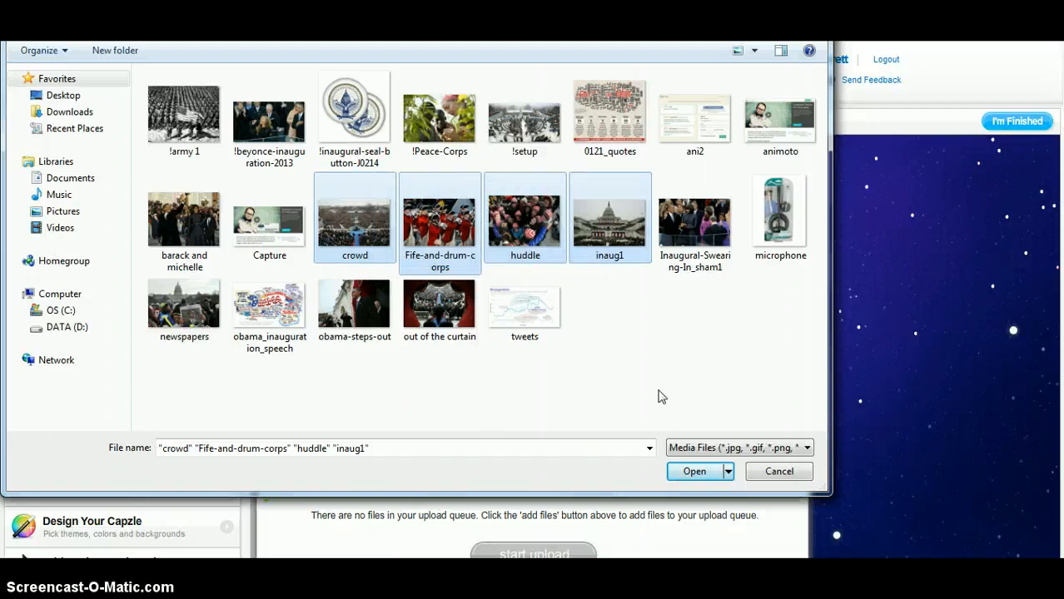
pyautogui.click(690, 474)
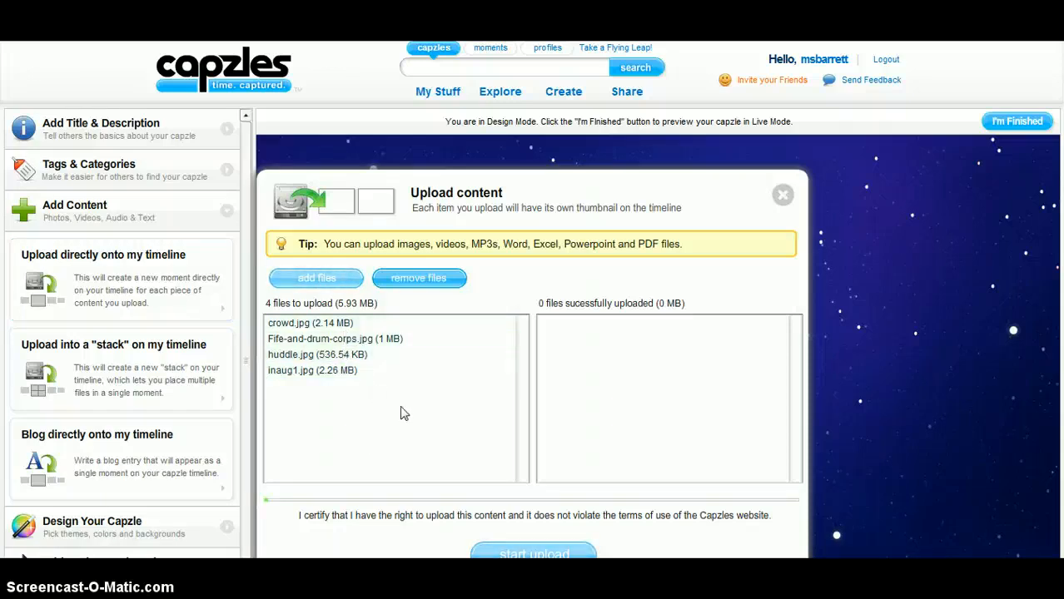
pyautogui.click(518, 554)
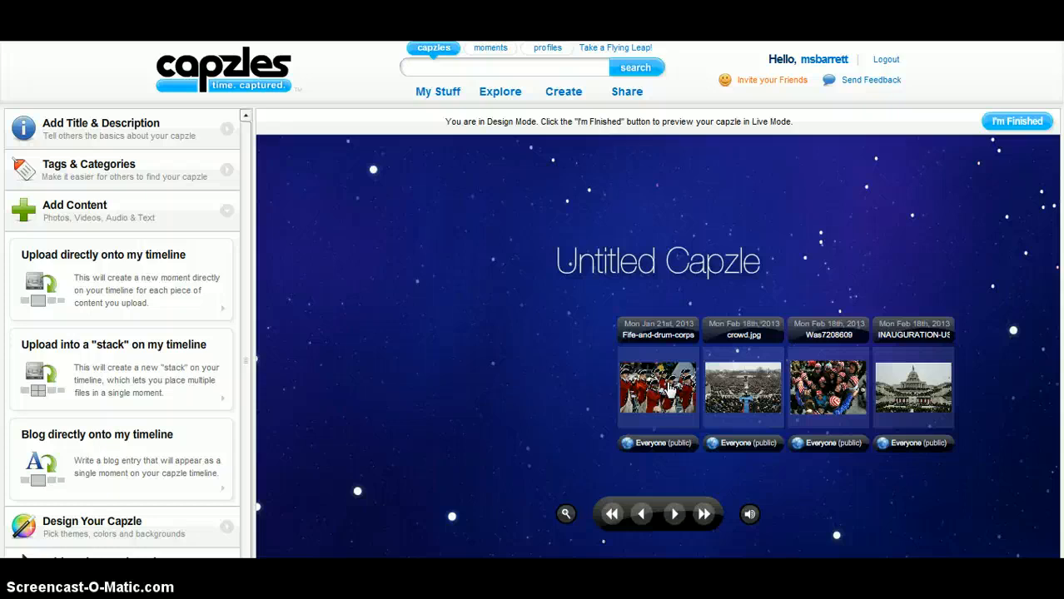
# Set the Fife-and-drum-corps moment's date to January 8, 1925, and review its title, description and tags fields
pyautogui.click(671, 390)
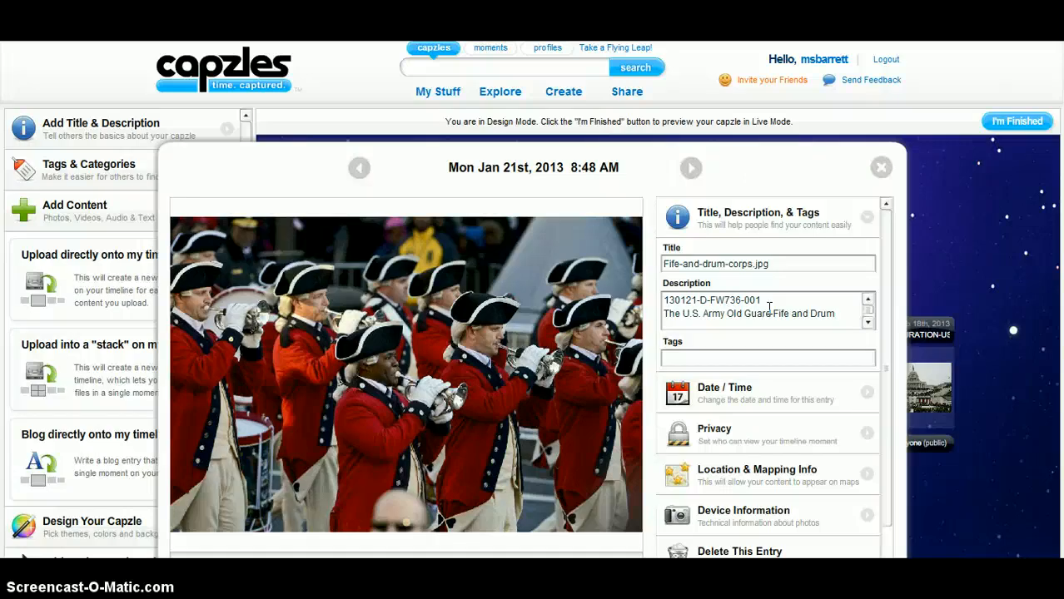
pyautogui.click(743, 396)
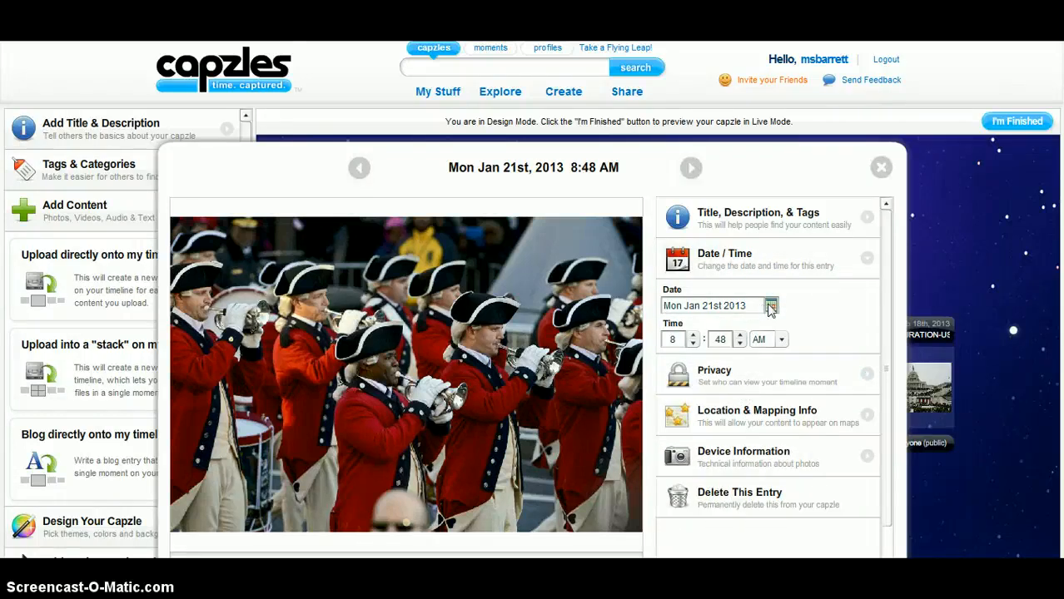
pyautogui.click(770, 306)
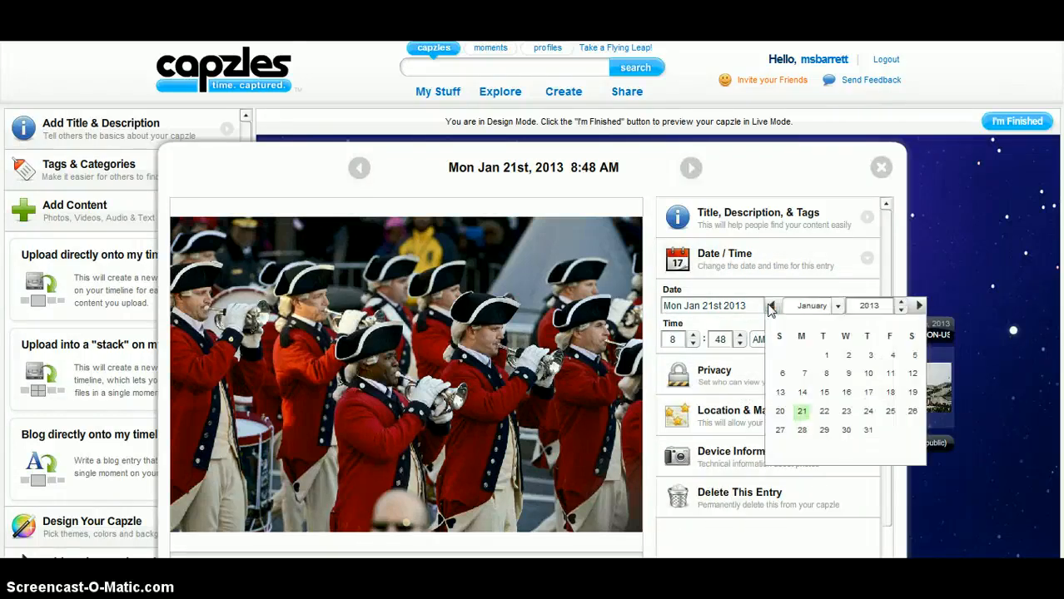
pyautogui.doubleClick(855, 307)
pyautogui.write('1925')
pyautogui.click(869, 376)
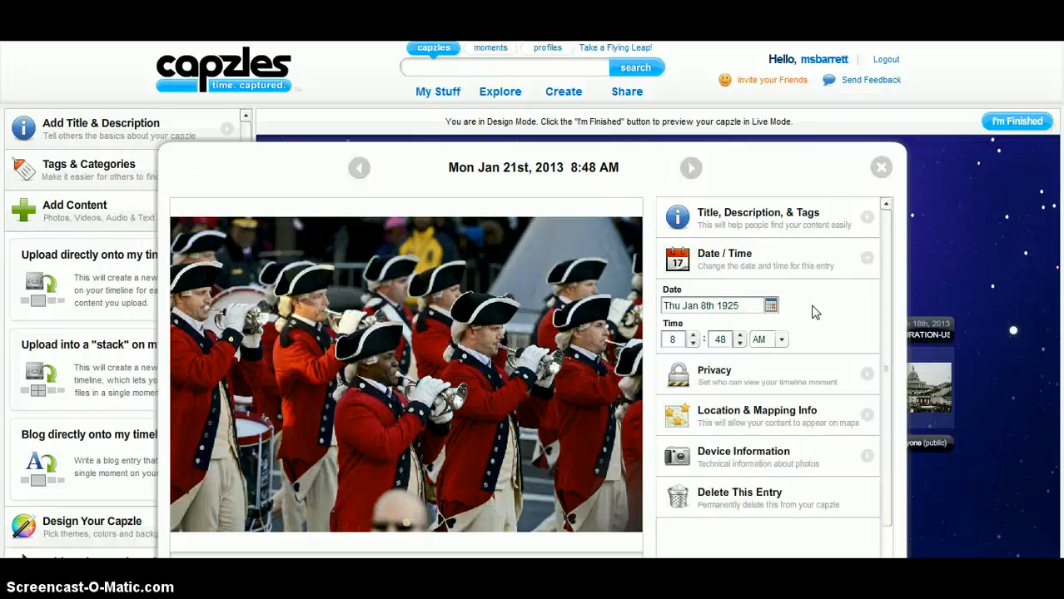
pyautogui.click(865, 259)
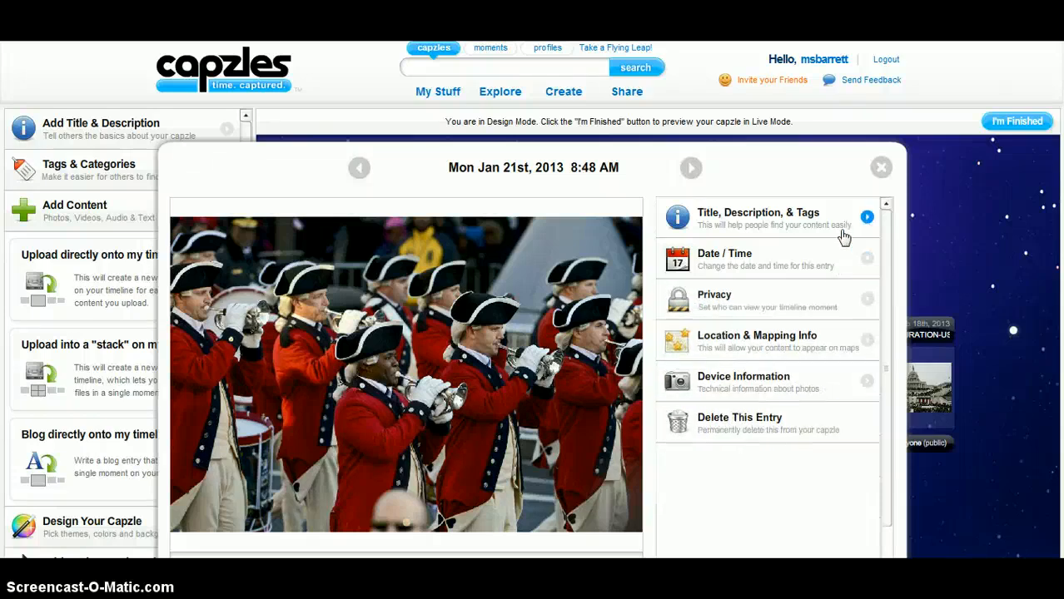
pyautogui.click(866, 218)
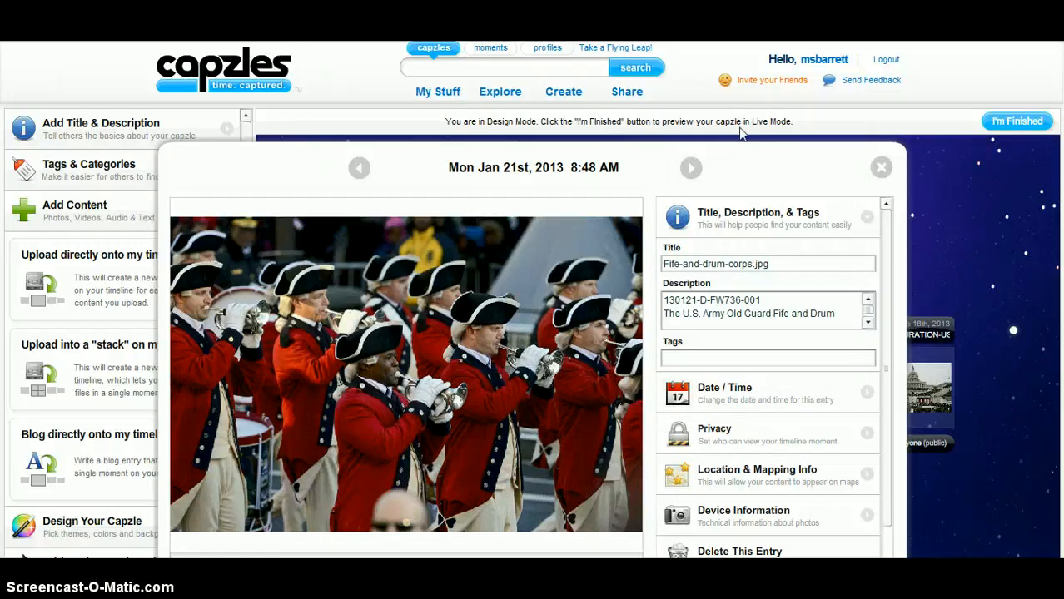
pyautogui.click(689, 170)
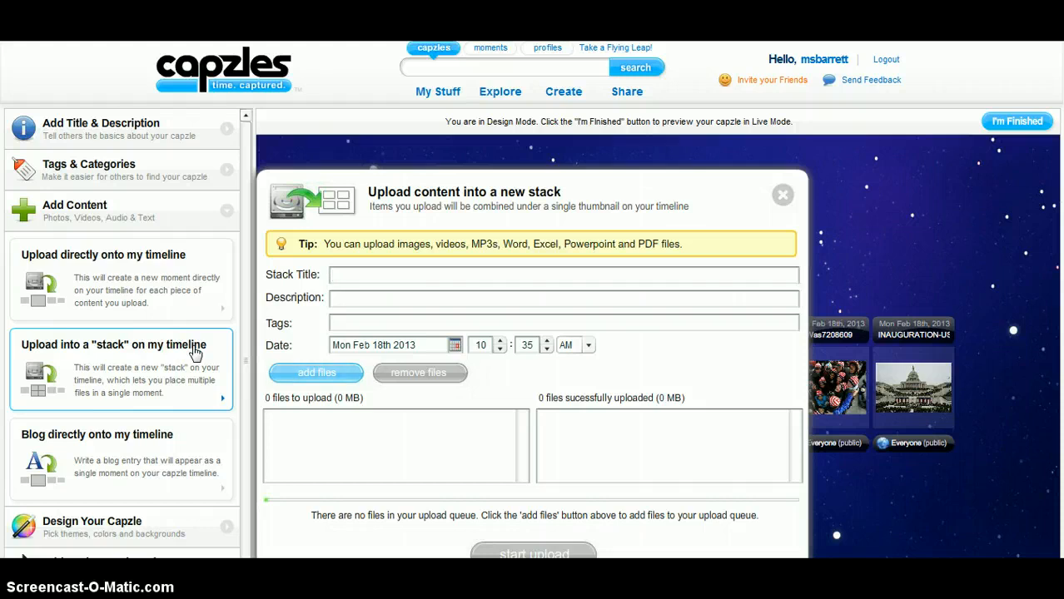
# Look over the capzle's available design themes and return to the Capzles home page
pyautogui.click(178, 519)
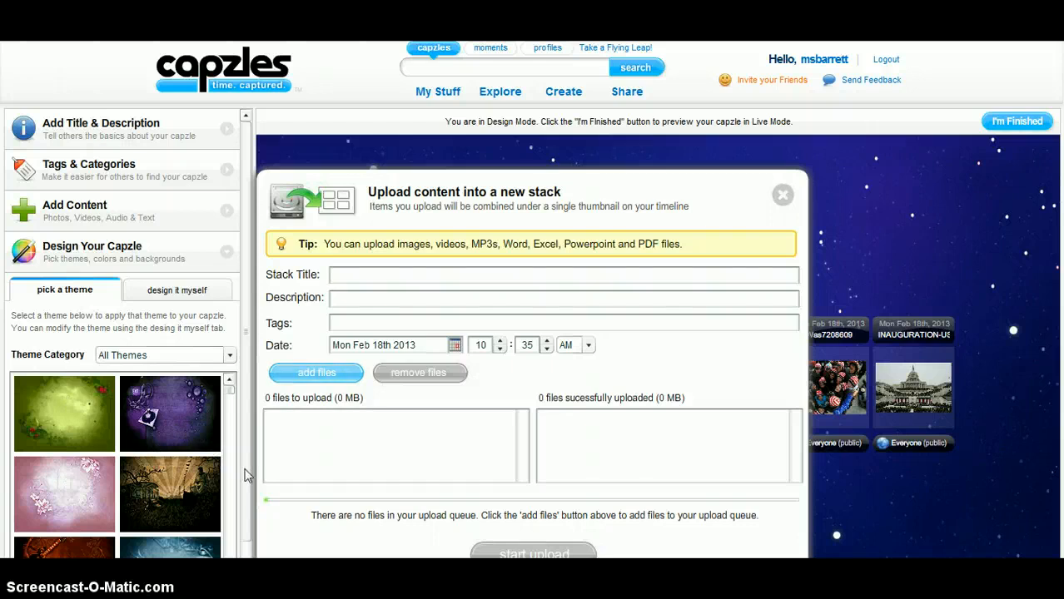
pyautogui.moveTo(245, 470); pyautogui.dragTo(246, 553)
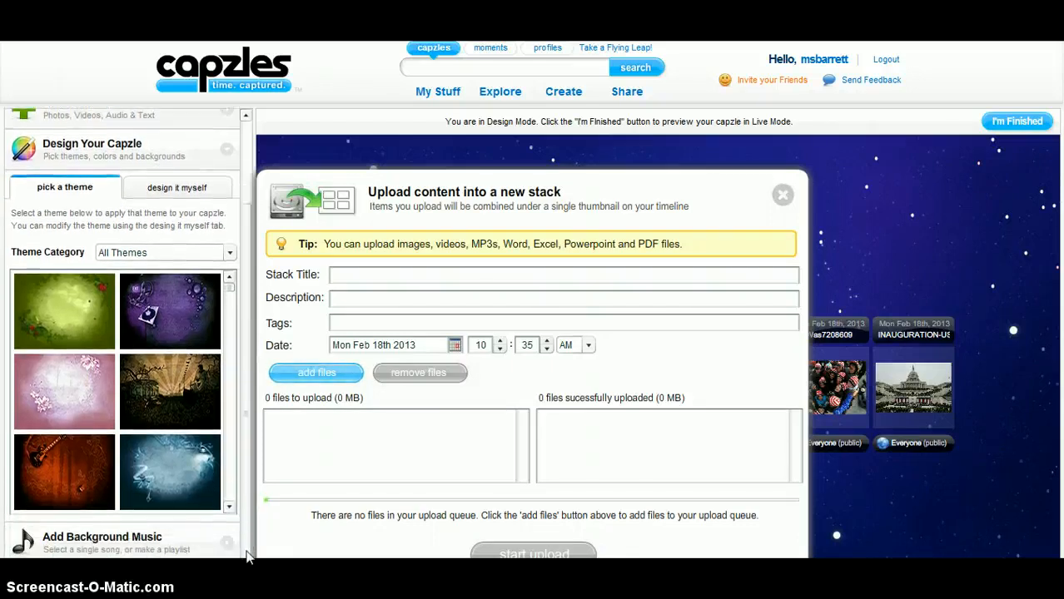
pyautogui.click(781, 197)
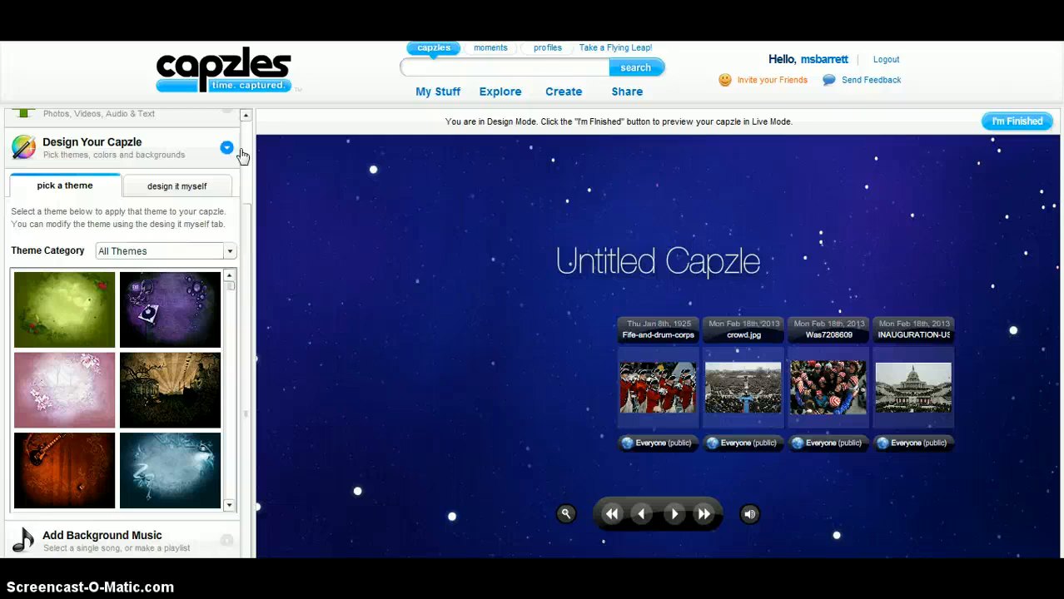
pyautogui.click(238, 71)
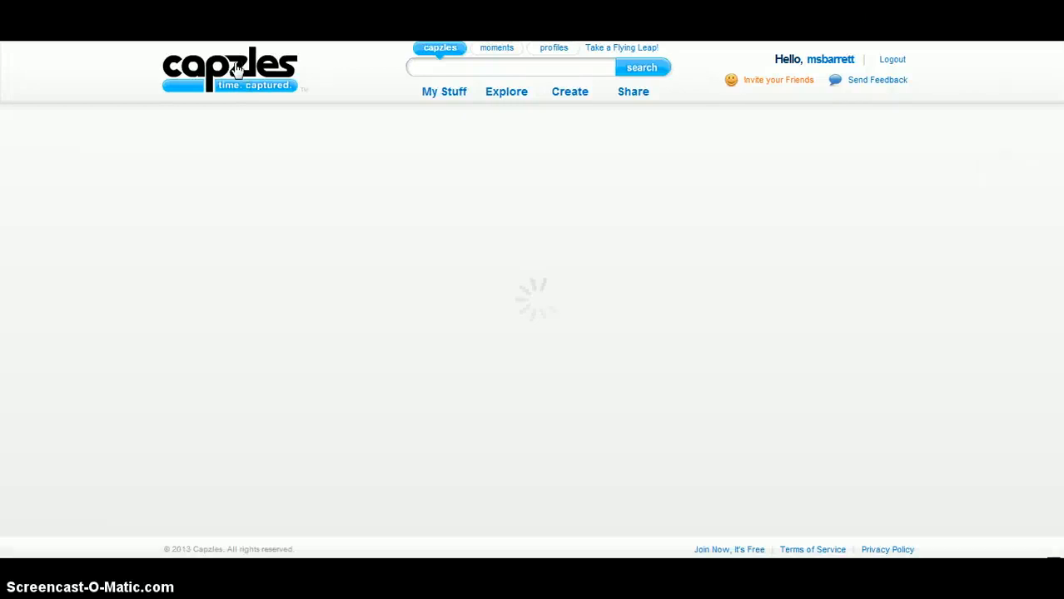